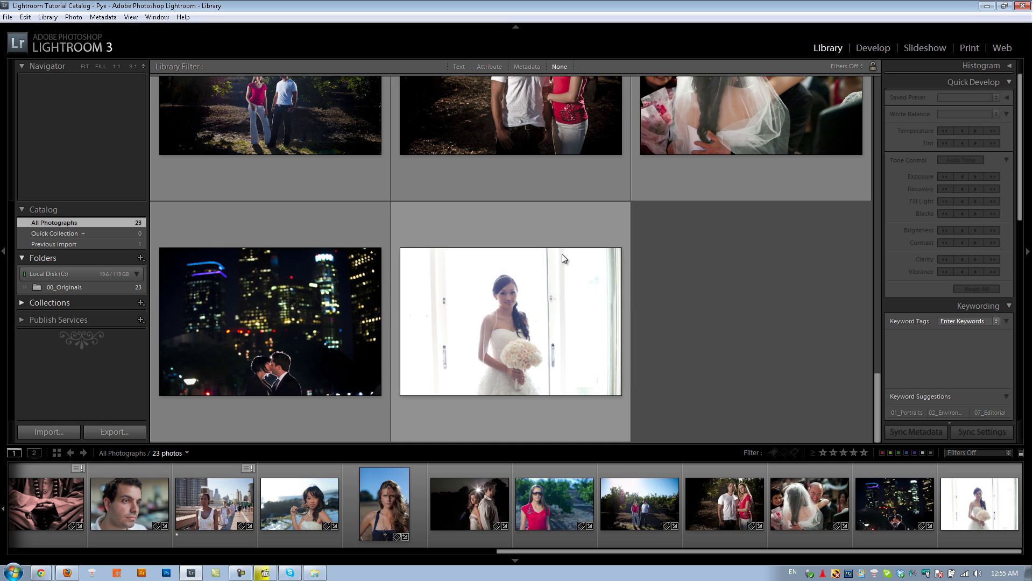
Open the bride photo full screen in Develop, hiding the top bar, filmstrip and left panels.
{"action": "double_click", "coordinate": [520, 268]}
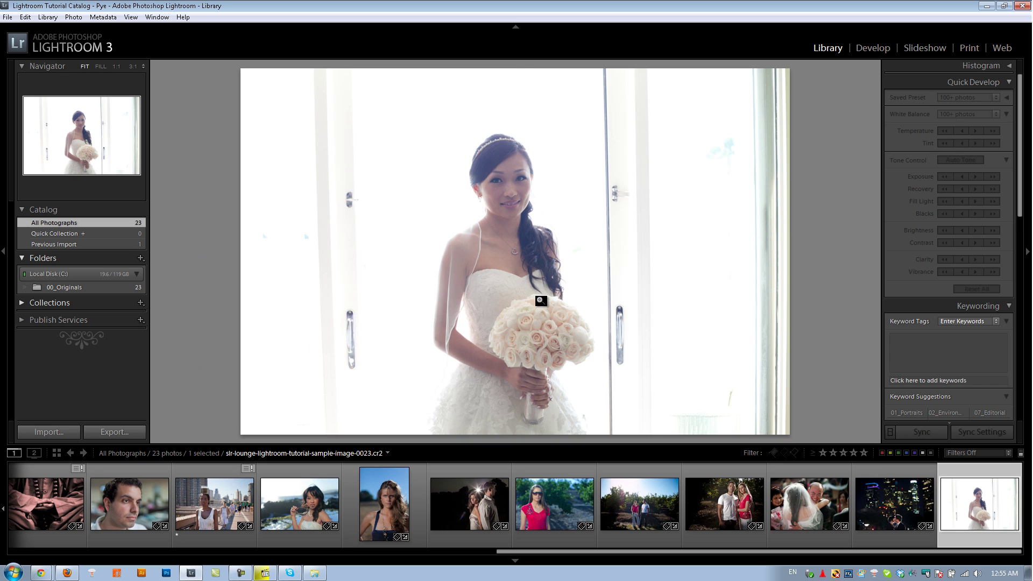
{"action": "key", "text": "d"}
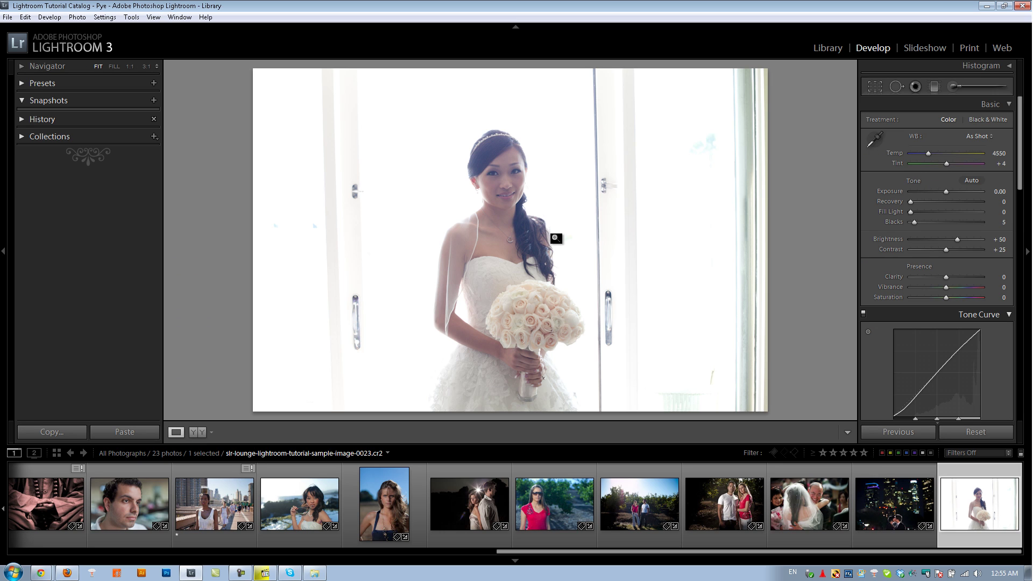
{"action": "key", "text": "f"}
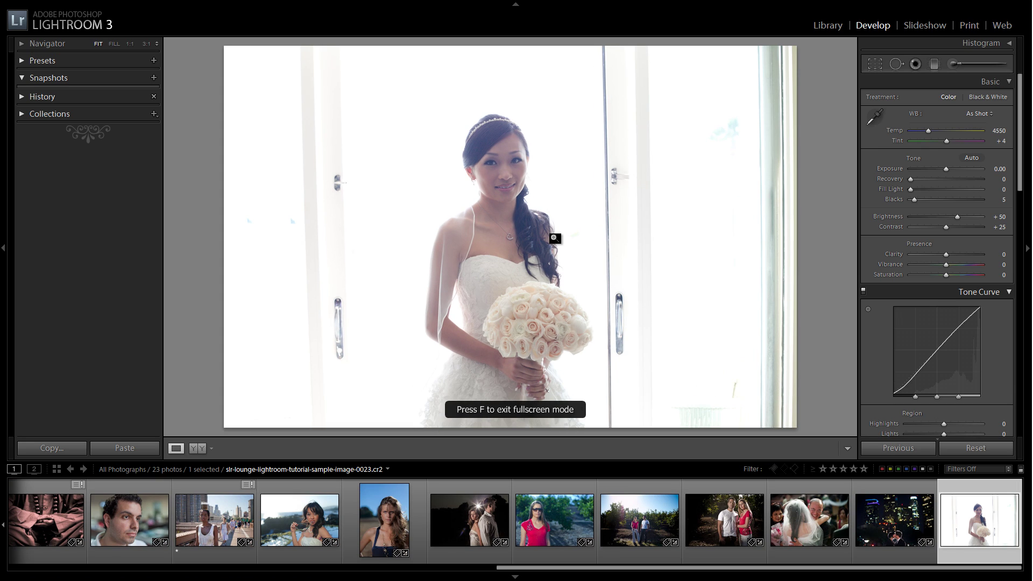
{"action": "key", "text": "F5"}
{"action": "key", "text": "F6"}
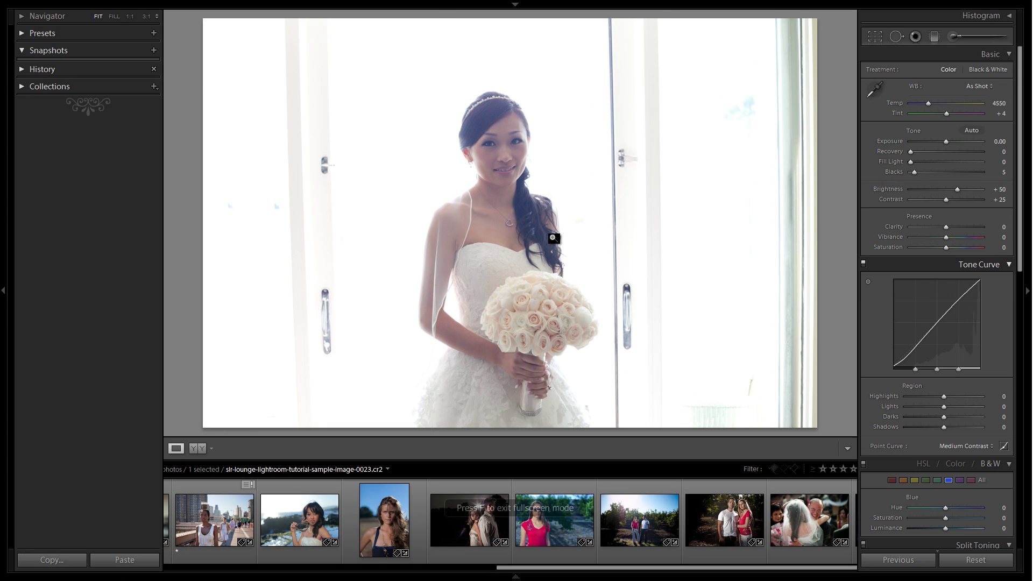
{"action": "key", "text": "F7"}
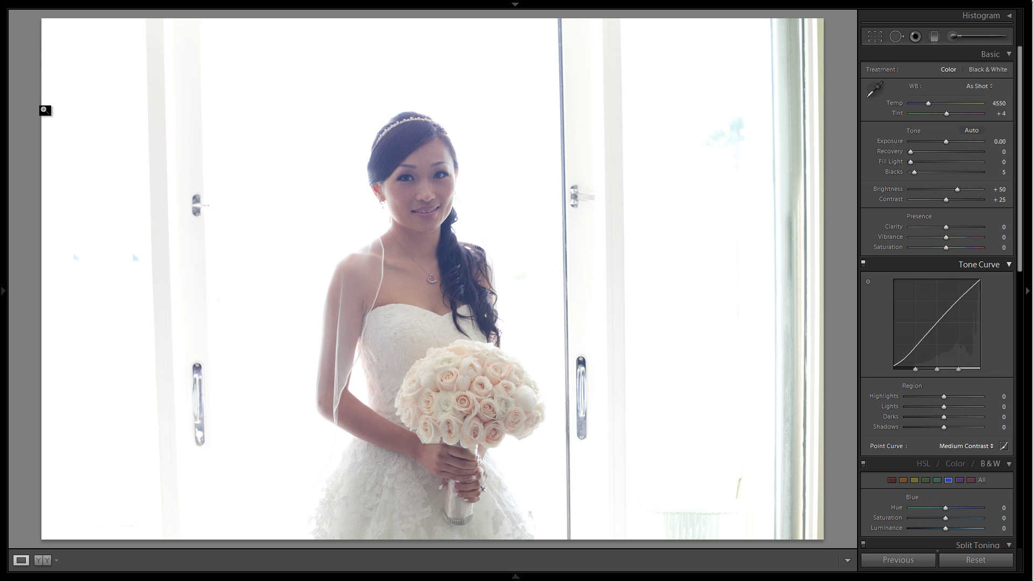
{"action": "key", "text": "i"}
Raise Brightness to +81 and Blacks to 18, then fine-tune Temp to 4977.
{"action": "left_click_drag", "start_coordinate": [959, 190], "coordinate": [965, 191]}
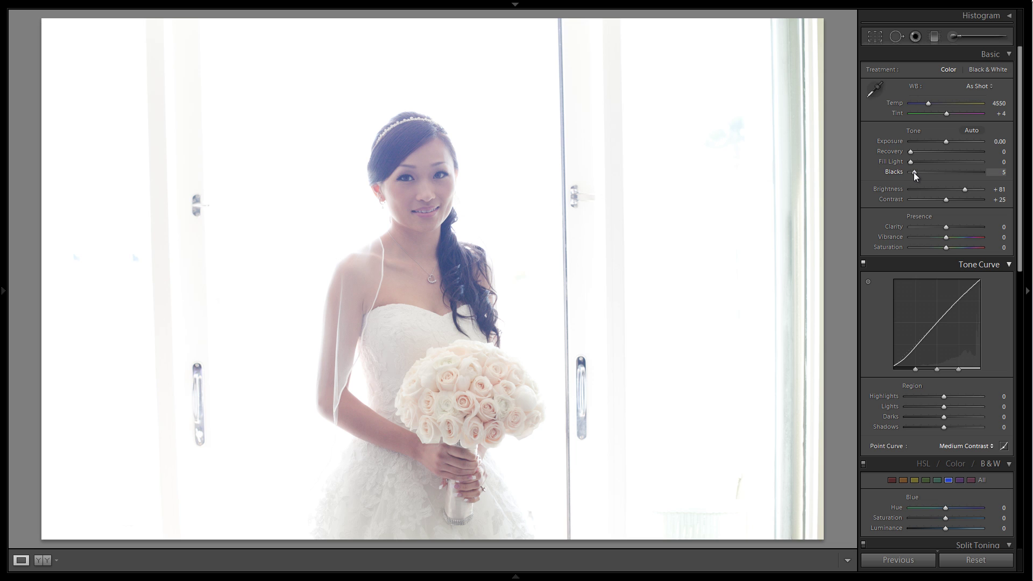
{"action": "left_click_drag", "start_coordinate": [916, 173], "coordinate": [926, 173]}
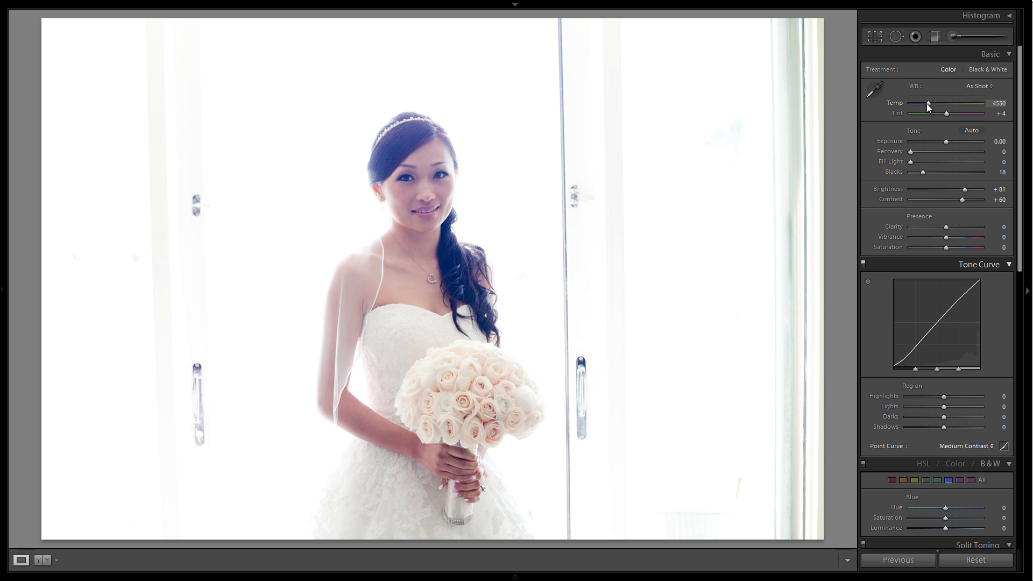
{"action": "left_click_drag", "start_coordinate": [928, 103], "coordinate": [930, 103]}
{"action": "left_click_drag", "start_coordinate": [933, 102], "coordinate": [933, 103]}
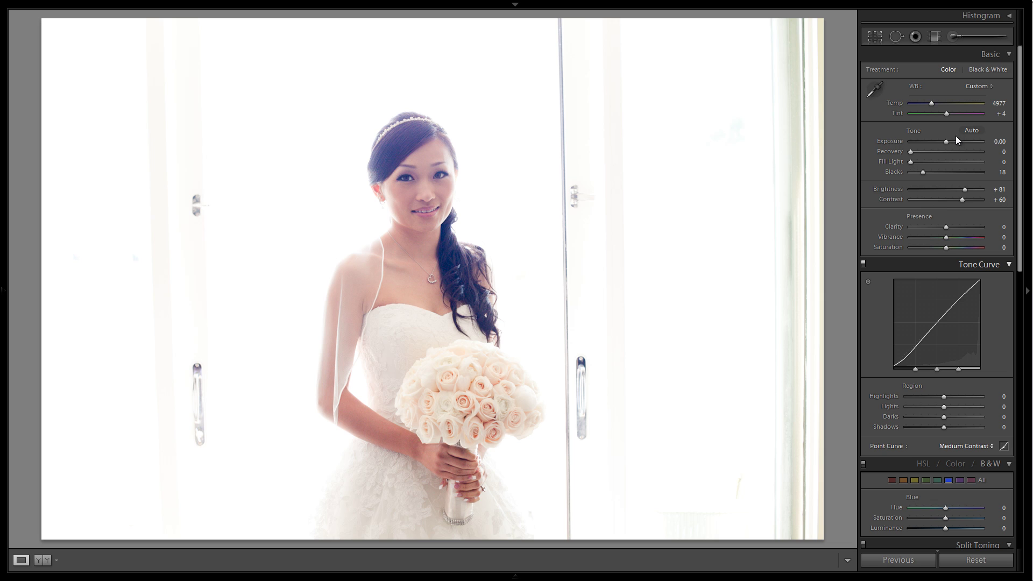
{"action": "key", "text": "shift"}
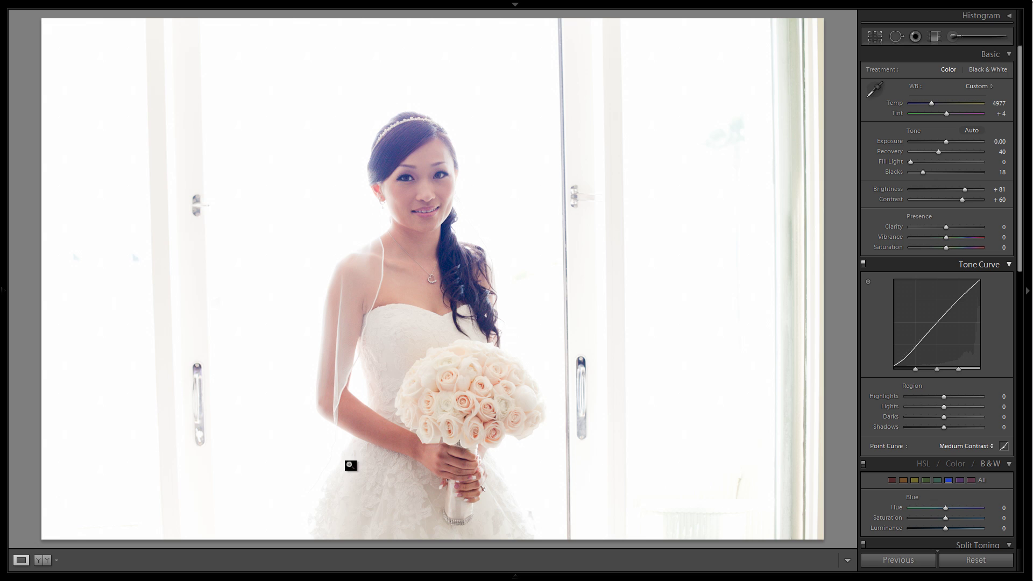
Try a range of Clarity values on the bride photo and settle at +30.
{"action": "left_click", "coordinate": [959, 227]}
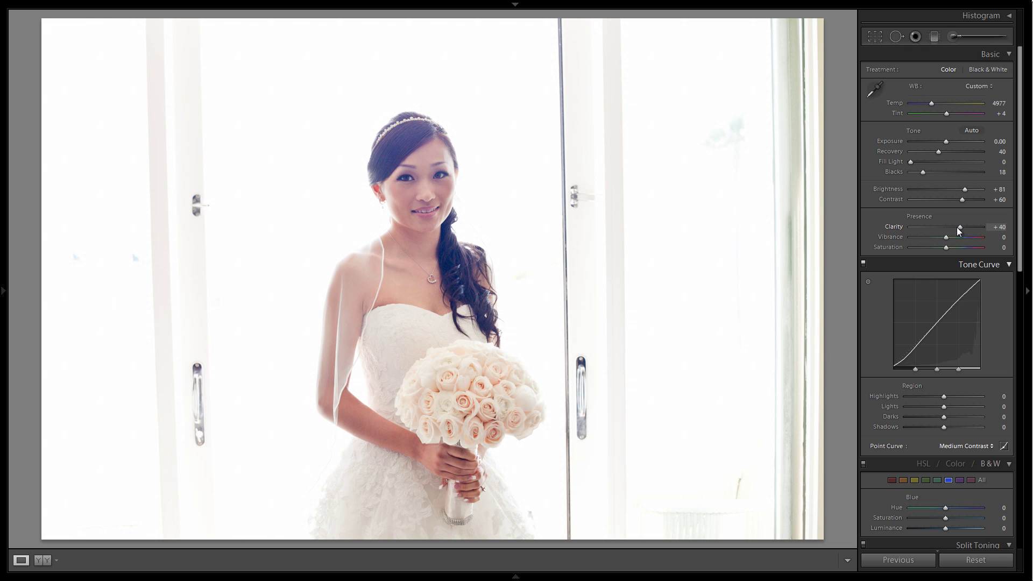
{"action": "left_click_drag", "start_coordinate": [957, 227], "coordinate": [944, 228]}
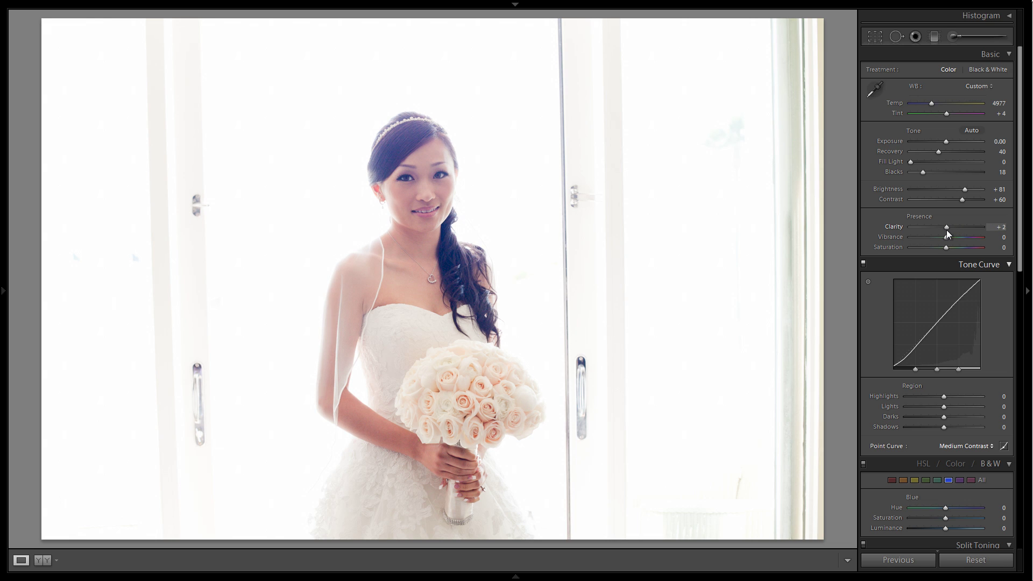
{"action": "left_click_drag", "start_coordinate": [948, 230], "coordinate": [976, 234]}
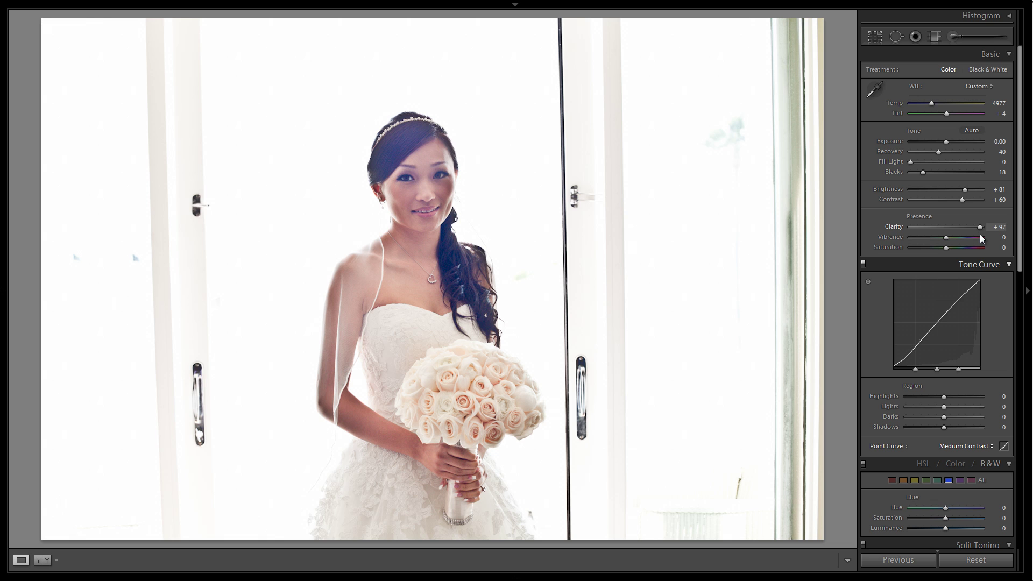
{"action": "left_click_drag", "start_coordinate": [974, 234], "coordinate": [961, 233]}
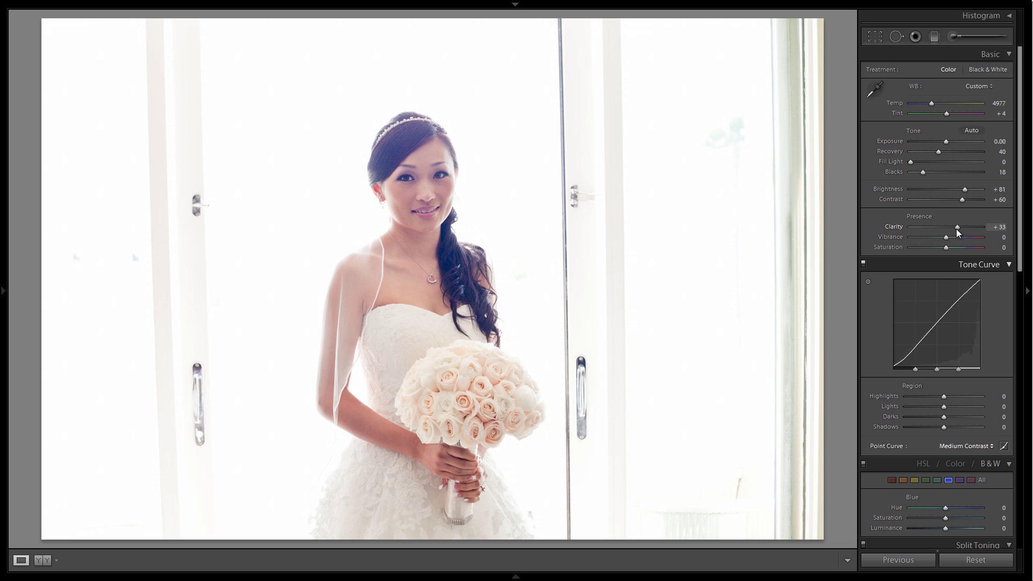
{"action": "left_click_drag", "start_coordinate": [952, 227], "coordinate": [931, 227]}
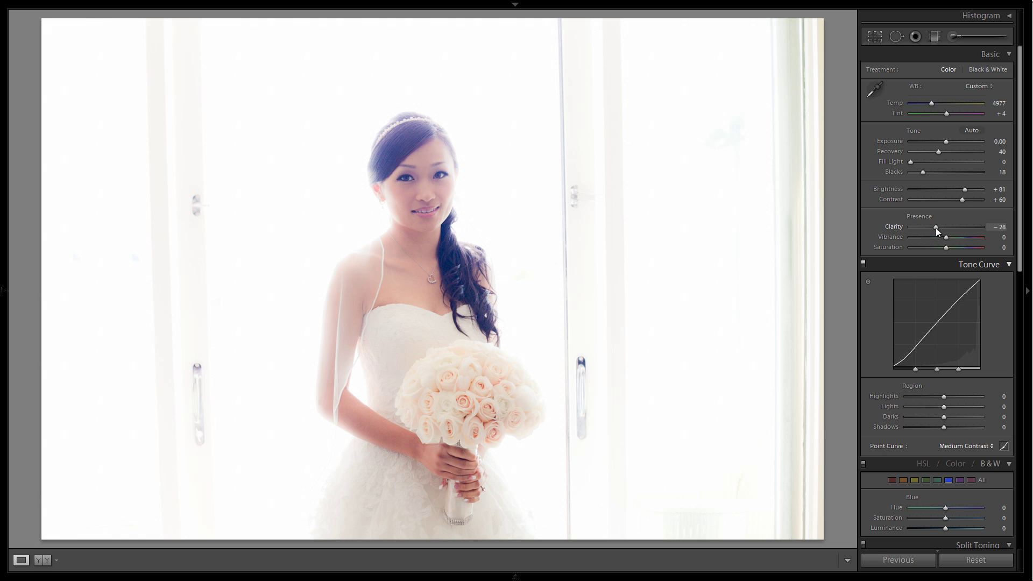
{"action": "left_click_drag", "start_coordinate": [937, 228], "coordinate": [955, 228]}
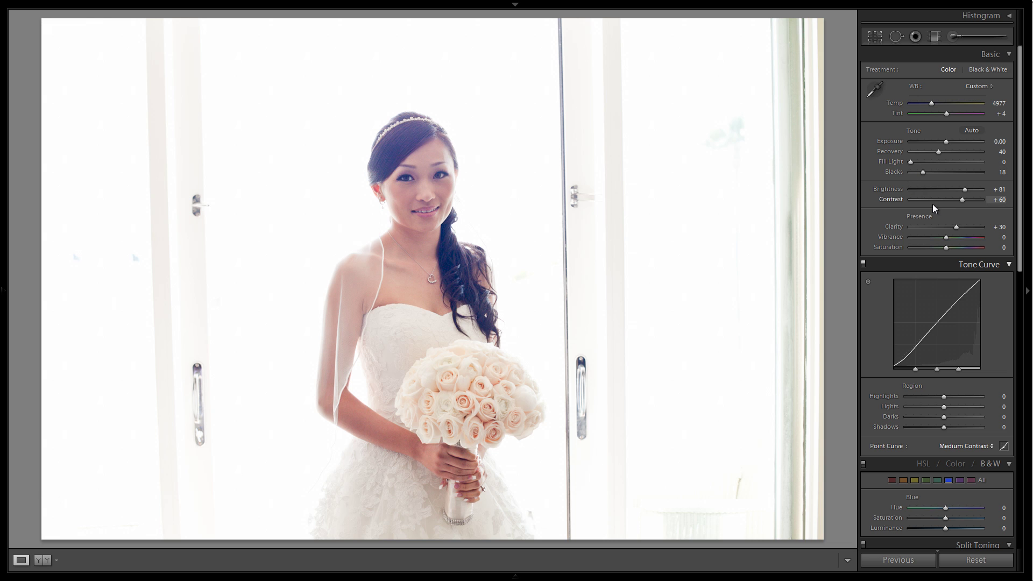
Bring the Detail panel into view and zoom in close on the bride's face.
{"action": "scroll", "coordinate": [932, 204], "scroll_direction": "down", "scroll_amount": 10}
{"action": "scroll", "coordinate": [932, 202], "scroll_direction": "down", "scroll_amount": 3}
{"action": "scroll", "coordinate": [939, 226], "scroll_direction": "up", "scroll_amount": 4}
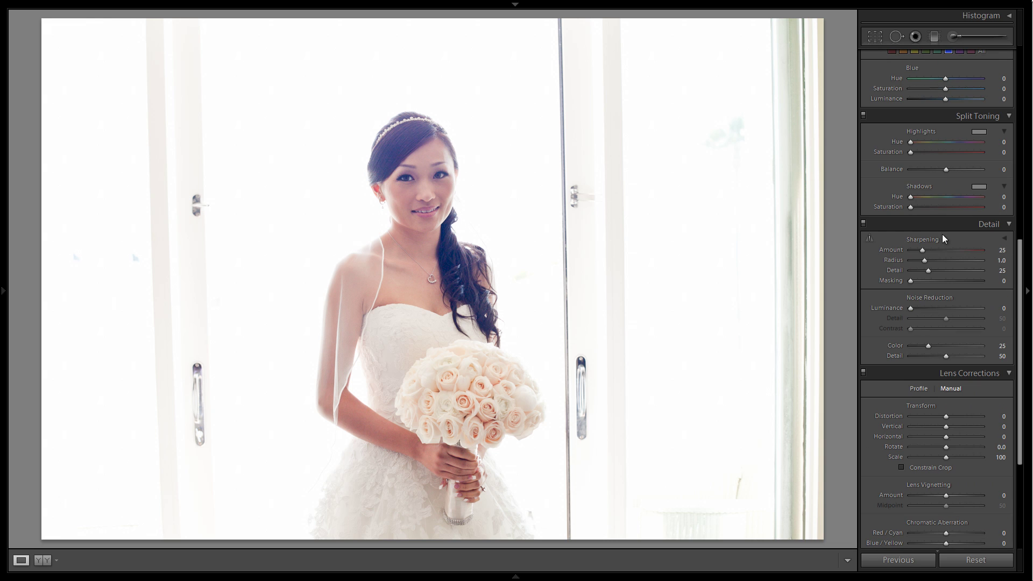
{"action": "left_click", "coordinate": [421, 174]}
{"action": "left_click", "coordinate": [421, 175]}
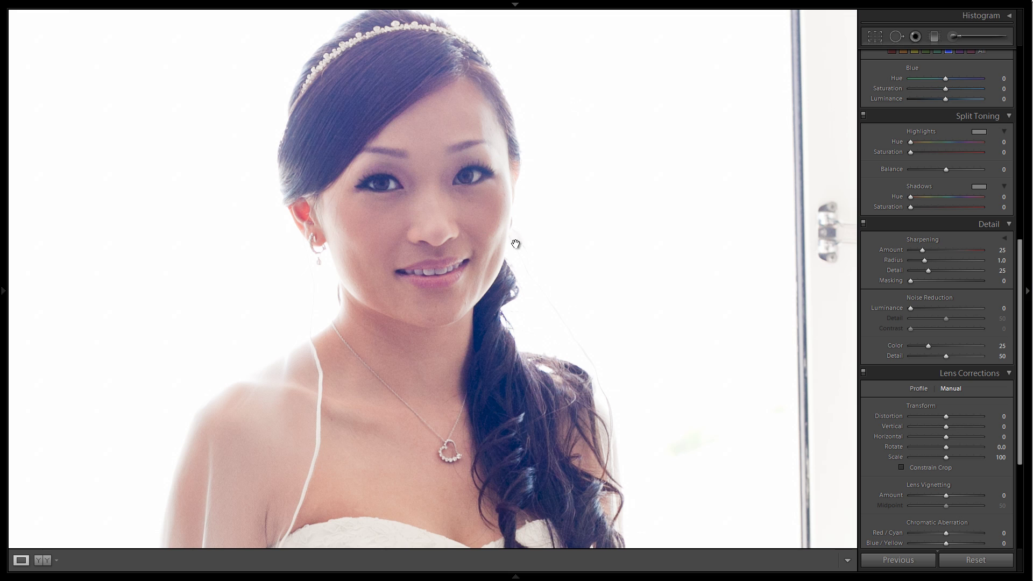
Set sharpening Amount to 40 and Luminance noise reduction to 30.
{"action": "key", "text": "shift"}
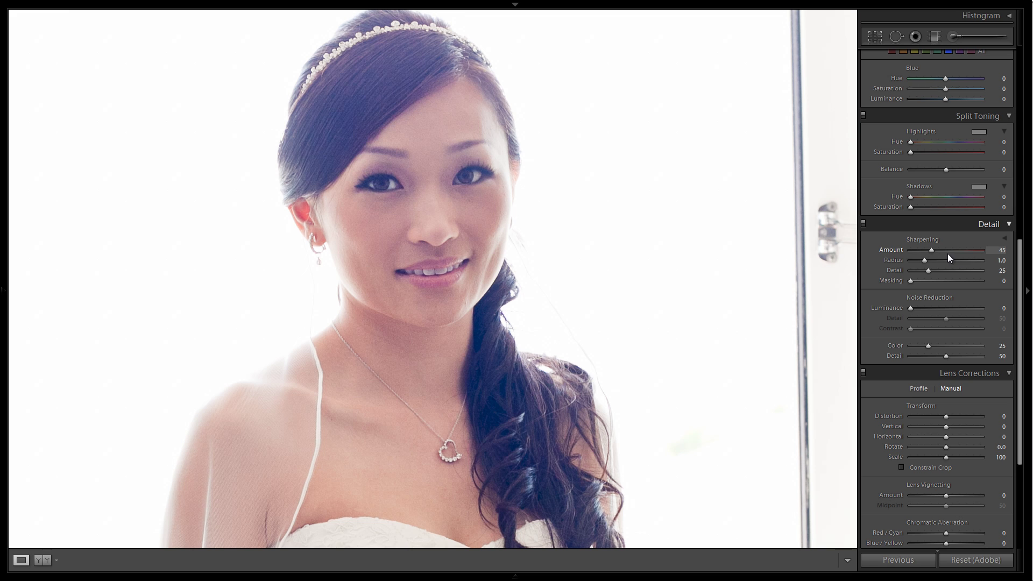
{"action": "key", "text": "shift+Up"}
{"action": "key", "text": "shift+Up"}
{"action": "key", "text": "shift+Up"}
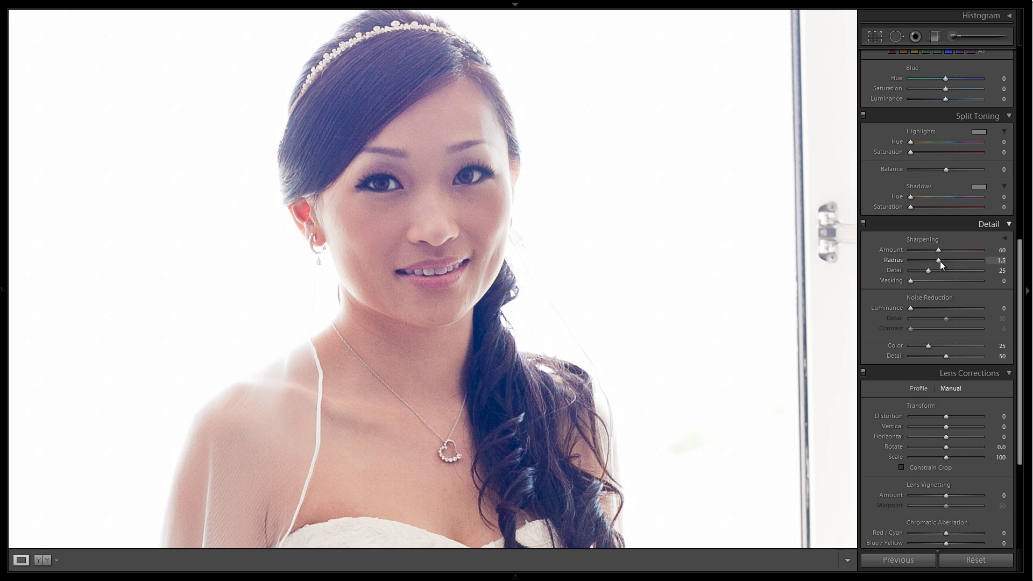
{"action": "key", "text": "shift"}
{"action": "key", "text": "shift+Up"}
{"action": "key", "text": "shift+Up"}
{"action": "key", "text": "shift+Up"}
{"action": "key", "text": "shift+Up"}
{"action": "left_click", "coordinate": [930, 309]}
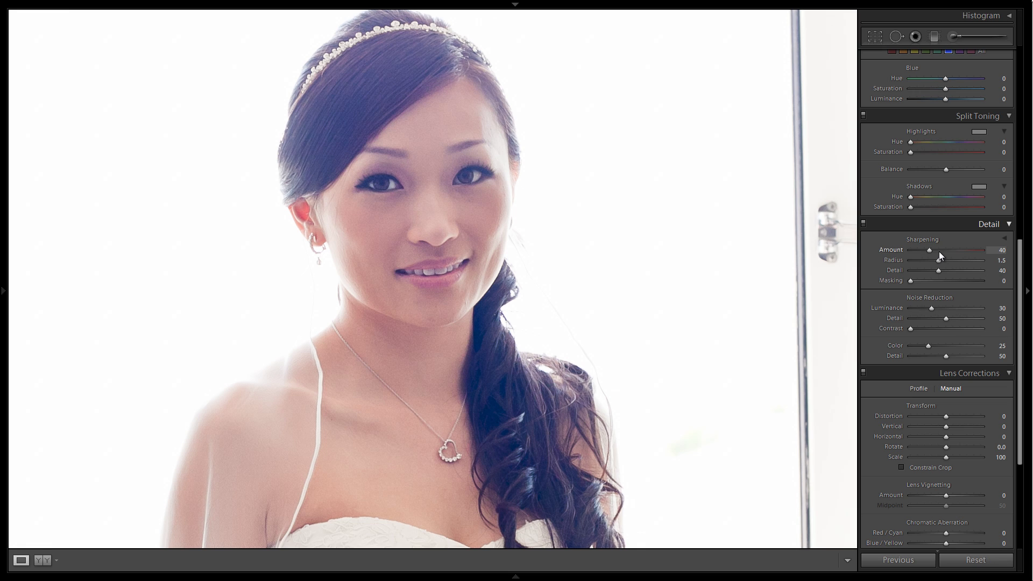
Fine-tune sharpening to Amount 50, Radius 1.3, Detail 30, checking the neckline and face.
{"action": "key", "text": "shift+Down"}
{"action": "key", "text": "Up"}
{"action": "left_click_drag", "start_coordinate": [466, 375], "coordinate": [472, 254]}
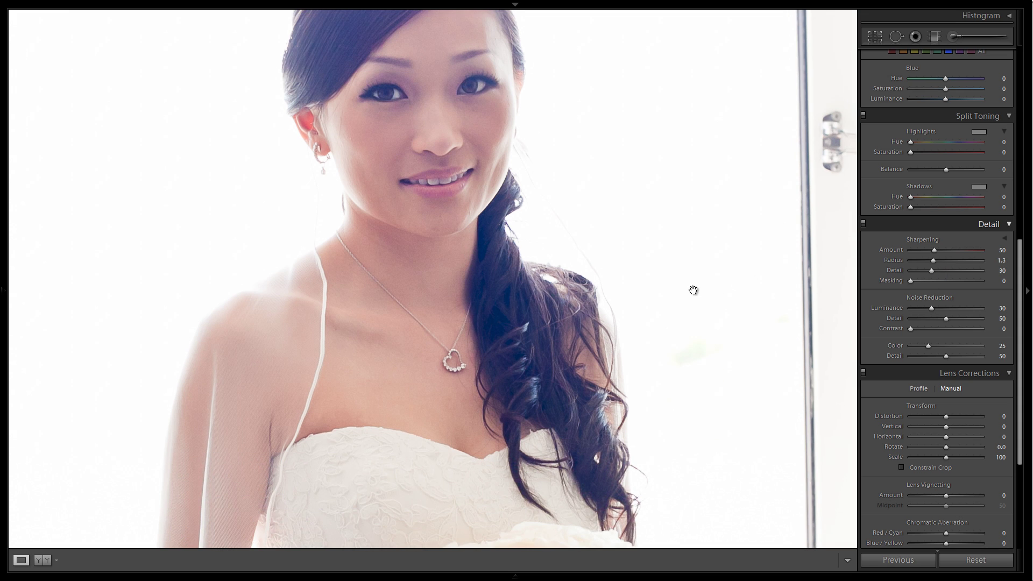
{"action": "left_click_drag", "start_coordinate": [460, 171], "coordinate": [462, 200]}
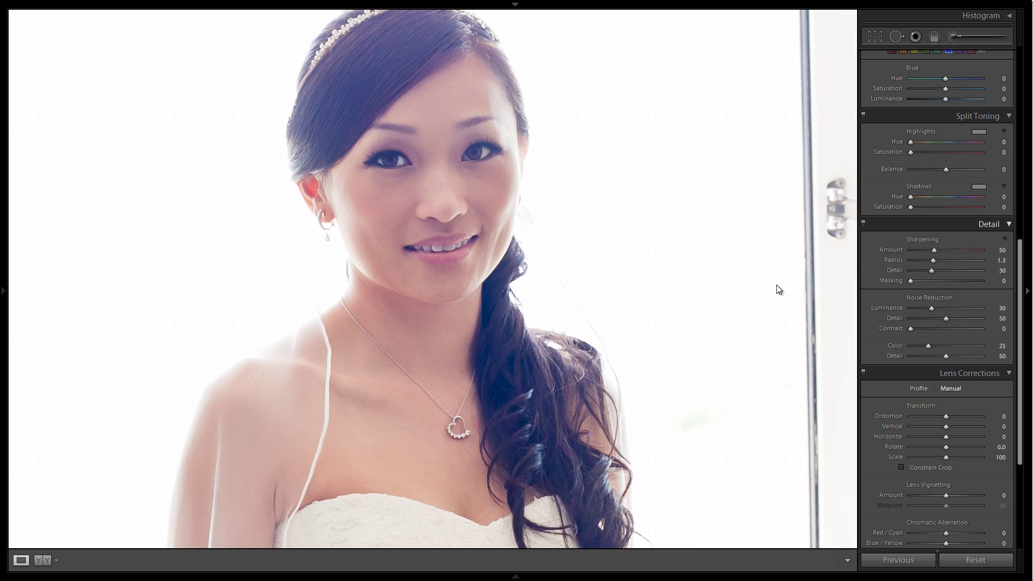
Zoom back out to show the whole photo.
{"action": "scroll", "coordinate": [929, 295], "scroll_direction": "down", "scroll_amount": 3}
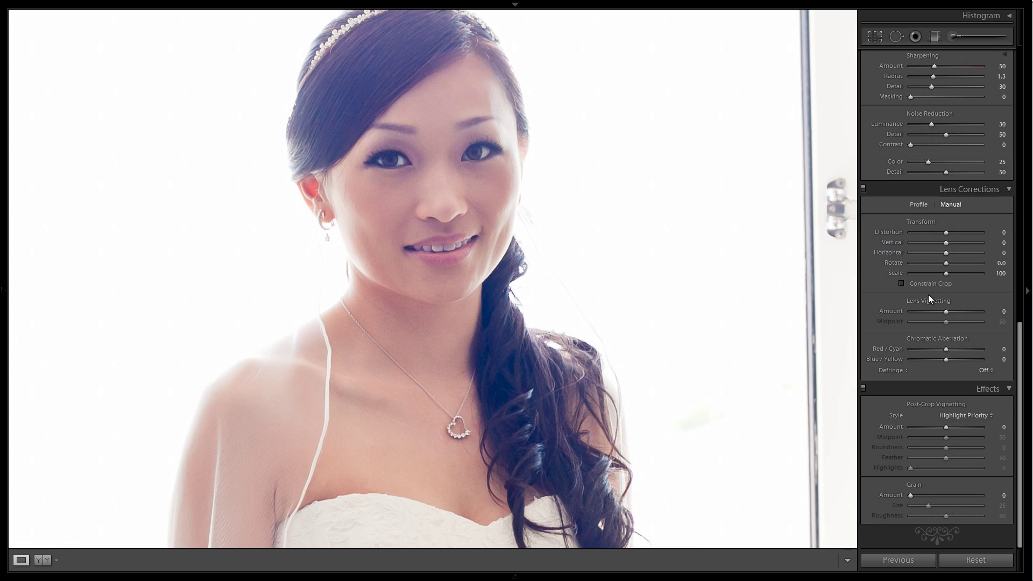
{"action": "scroll", "coordinate": [928, 295], "scroll_direction": "up", "scroll_amount": 10}
{"action": "left_click", "coordinate": [526, 251]}
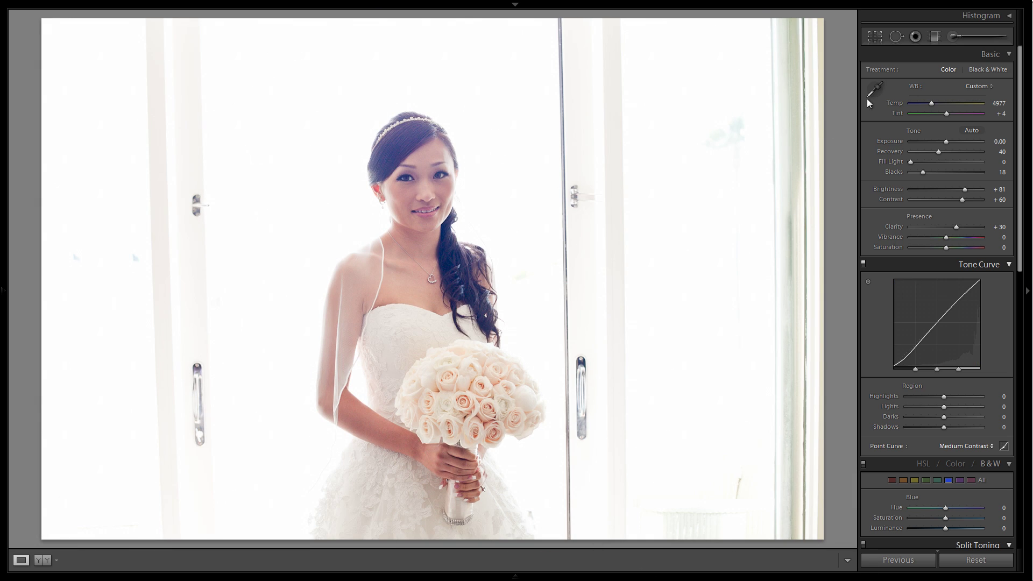
Set an Adjustment Brush to Exposure 4.00 and Brightness 200, then paint the right window frame.
{"action": "left_click", "coordinate": [954, 38]}
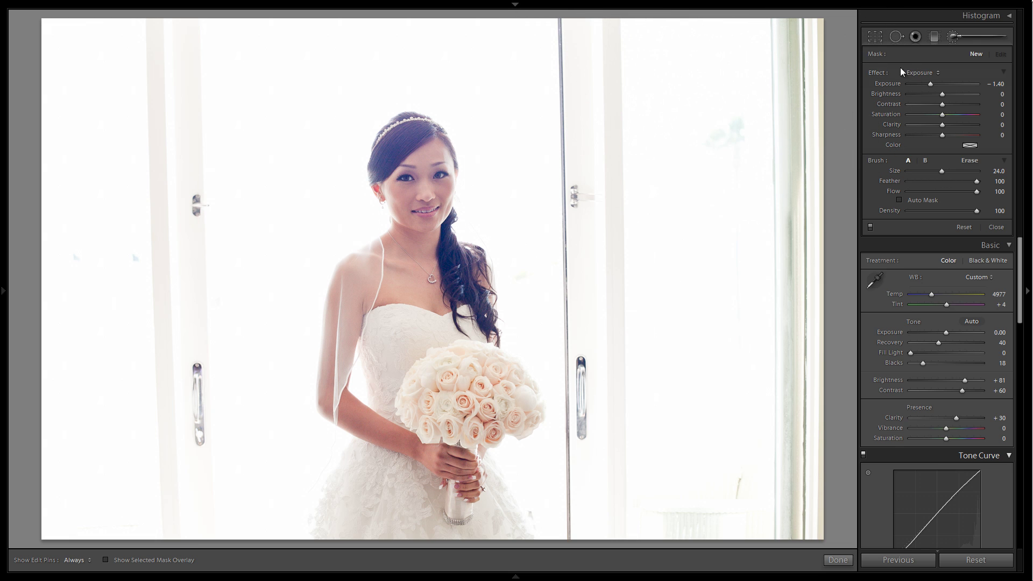
{"action": "left_click", "coordinate": [922, 73]}
{"action": "left_click", "coordinate": [919, 83]}
{"action": "double_click", "coordinate": [876, 73]}
{"action": "left_click_drag", "start_coordinate": [942, 94], "coordinate": [1000, 96]}
{"action": "key", "text": "h"}
{"action": "mouse_move", "coordinate": [787, 23]}
{"action": "left_mouse_down"}
{"action": "mouse_move", "coordinate": [795, 86]}
{"action": "mouse_move", "coordinate": [773, 219]}
{"action": "mouse_move", "coordinate": [773, 496]}
{"action": "left_mouse_up"}
Shrink the brush and paint out the door frame line and upper handle.
{"action": "key", "text": "h"}
{"action": "key", "text": "bracketleft"}
{"action": "key", "text": "bracketleft"}
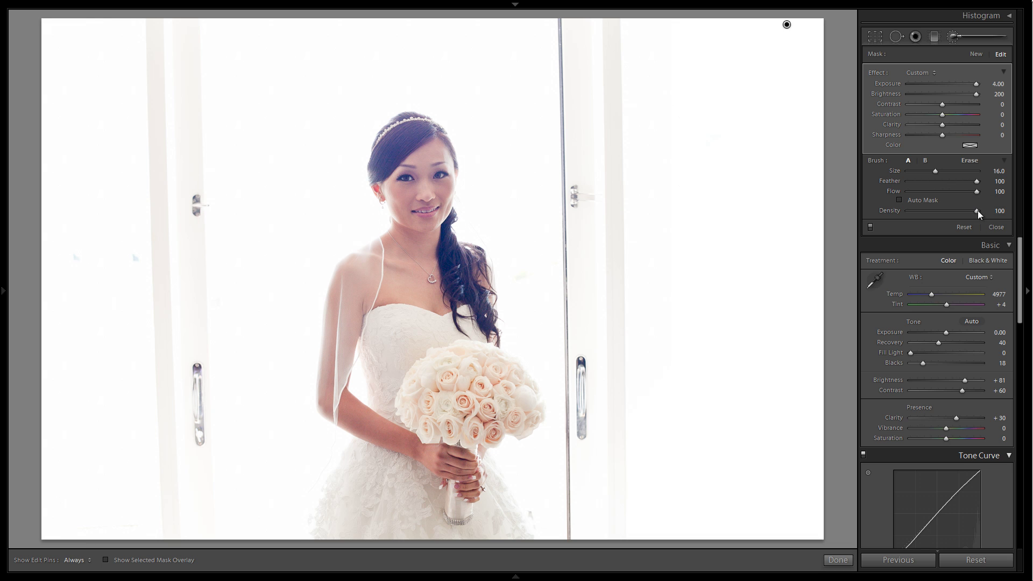
{"action": "key", "text": "bracketleft"}
{"action": "mouse_move", "coordinate": [570, 5]}
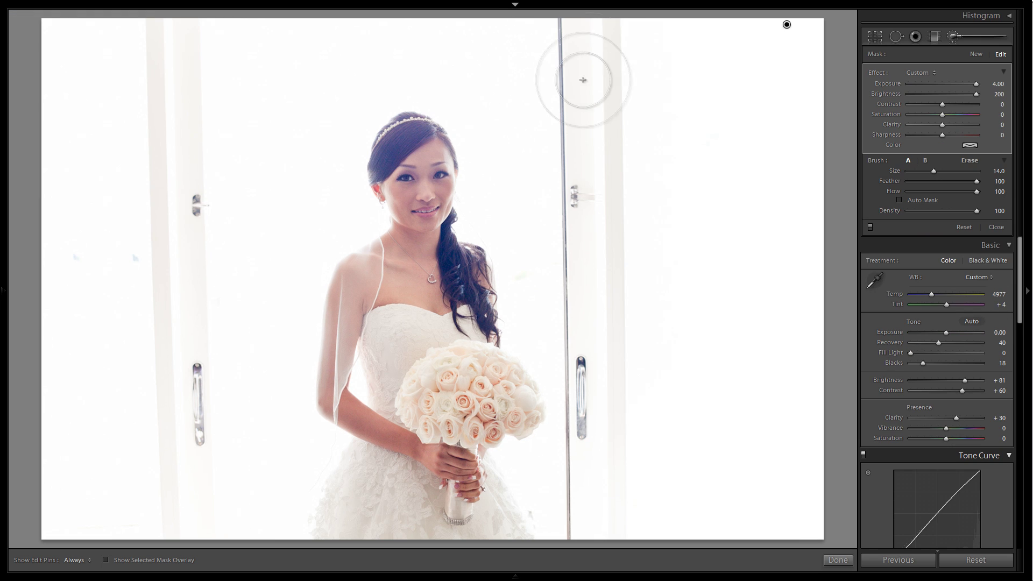
{"action": "key", "text": "bracketleft"}
{"action": "key", "text": "h"}
{"action": "mouse_move", "coordinate": [558, 38]}
{"action": "left_mouse_down"}
{"action": "mouse_move", "coordinate": [579, 25]}
{"action": "mouse_move", "coordinate": [613, 33]}
{"action": "mouse_move", "coordinate": [601, 110]}
{"action": "mouse_move", "coordinate": [586, 53]}
{"action": "mouse_move", "coordinate": [595, 240]}
{"action": "mouse_move", "coordinate": [574, 130]}
{"action": "mouse_move", "coordinate": [600, 432]}
{"action": "mouse_move", "coordinate": [613, 426]}
{"action": "mouse_move", "coordinate": [615, 343]}
{"action": "mouse_move", "coordinate": [612, 454]}
{"action": "mouse_move", "coordinate": [579, 450]}
{"action": "mouse_move", "coordinate": [580, 416]}
{"action": "mouse_move", "coordinate": [576, 515]}
{"action": "mouse_move", "coordinate": [589, 543]}
{"action": "left_mouse_up"}
Resize the brush and keep painting out the remaining frames and handles.
{"action": "key", "text": "h"}
{"action": "key", "text": "h"}
{"action": "key", "text": "bracketleft"}
{"action": "key", "text": "bracketleft"}
{"action": "key", "text": "bracketleft"}
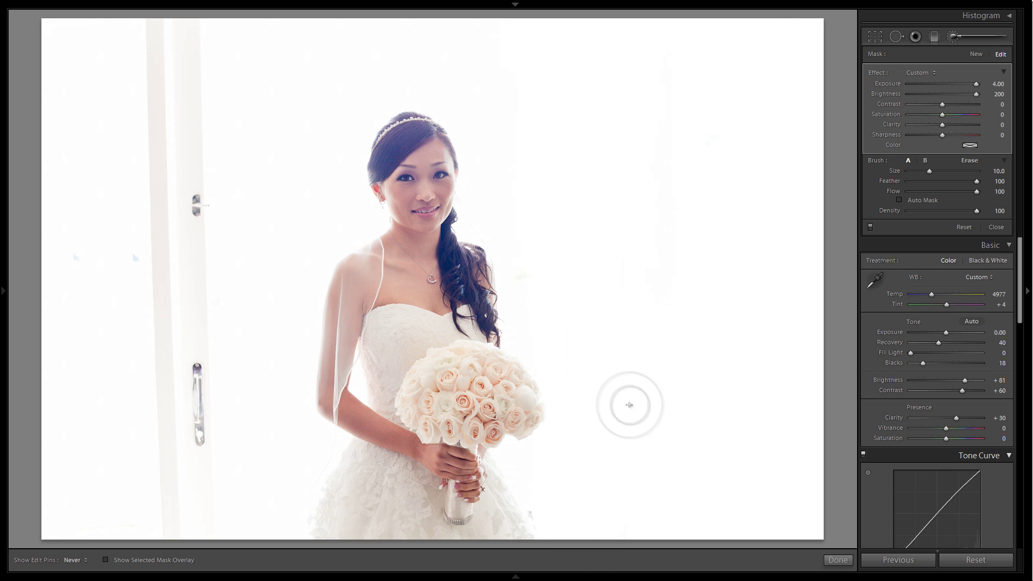
{"action": "key", "text": "h"}
{"action": "scroll", "coordinate": [406, 51], "scroll_direction": "up", "scroll_amount": 4}
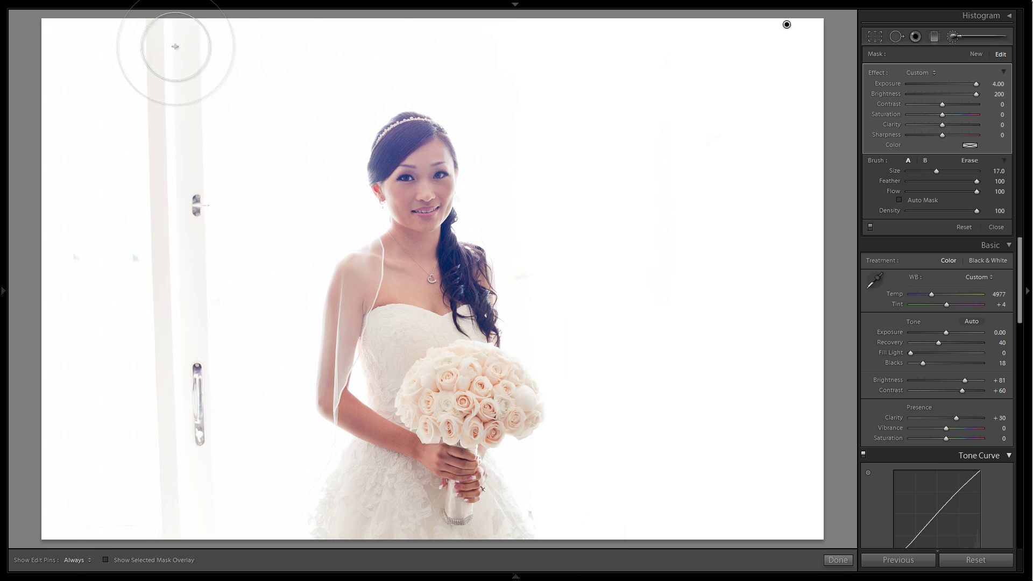
{"action": "key", "text": "h"}
{"action": "key", "text": "h"}
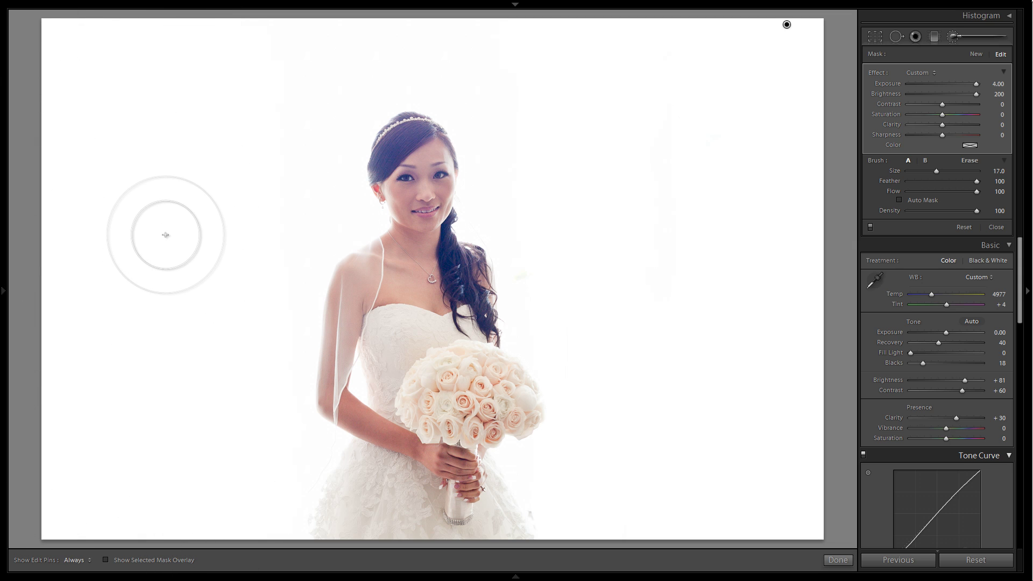
With the mask overlay shown, paint the remaining background above and around the bride.
{"action": "key", "text": "o"}
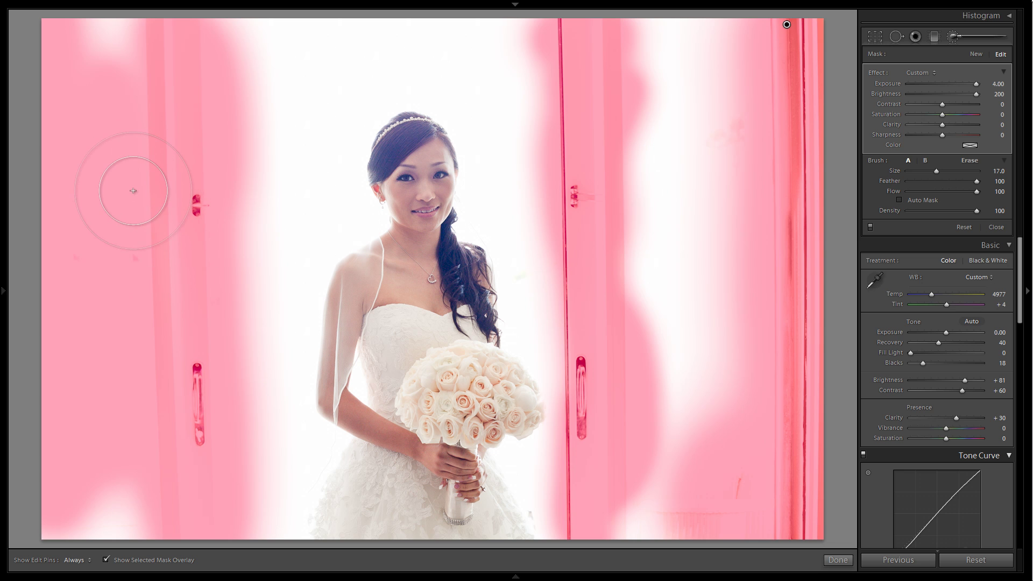
{"action": "mouse_move", "coordinate": [110, 26]}
{"action": "left_mouse_down"}
{"action": "mouse_move", "coordinate": [317, 5]}
{"action": "mouse_move", "coordinate": [298, 50]}
{"action": "mouse_move", "coordinate": [337, 1]}
{"action": "mouse_move", "coordinate": [294, 51]}
{"action": "mouse_move", "coordinate": [203, 302]}
{"action": "mouse_move", "coordinate": [202, 535]}
{"action": "mouse_move", "coordinate": [213, 339]}
{"action": "mouse_move", "coordinate": [229, 463]}
{"action": "mouse_move", "coordinate": [214, 552]}
{"action": "mouse_move", "coordinate": [91, 495]}
{"action": "mouse_move", "coordinate": [13, 537]}
{"action": "mouse_move", "coordinate": [110, 543]}
{"action": "mouse_move", "coordinate": [114, 331]}
{"action": "mouse_move", "coordinate": [232, 120]}
{"action": "mouse_move", "coordinate": [293, 61]}
{"action": "mouse_move", "coordinate": [364, 17]}
{"action": "mouse_move", "coordinate": [450, 7]}
{"action": "mouse_move", "coordinate": [552, 62]}
{"action": "mouse_move", "coordinate": [612, 236]}
{"action": "mouse_move", "coordinate": [611, 478]}
{"action": "mouse_move", "coordinate": [634, 468]}
{"action": "mouse_move", "coordinate": [669, 537]}
{"action": "mouse_move", "coordinate": [685, 507]}
{"action": "mouse_move", "coordinate": [672, 394]}
{"action": "mouse_move", "coordinate": [685, 15]}
{"action": "mouse_move", "coordinate": [656, 46]}
{"action": "mouse_move", "coordinate": [645, 135]}
{"action": "mouse_move", "coordinate": [706, 23]}
{"action": "mouse_move", "coordinate": [719, 376]}
{"action": "mouse_move", "coordinate": [736, 135]}
{"action": "mouse_move", "coordinate": [743, 272]}
{"action": "left_mouse_up"}
{"action": "key", "text": "h"}
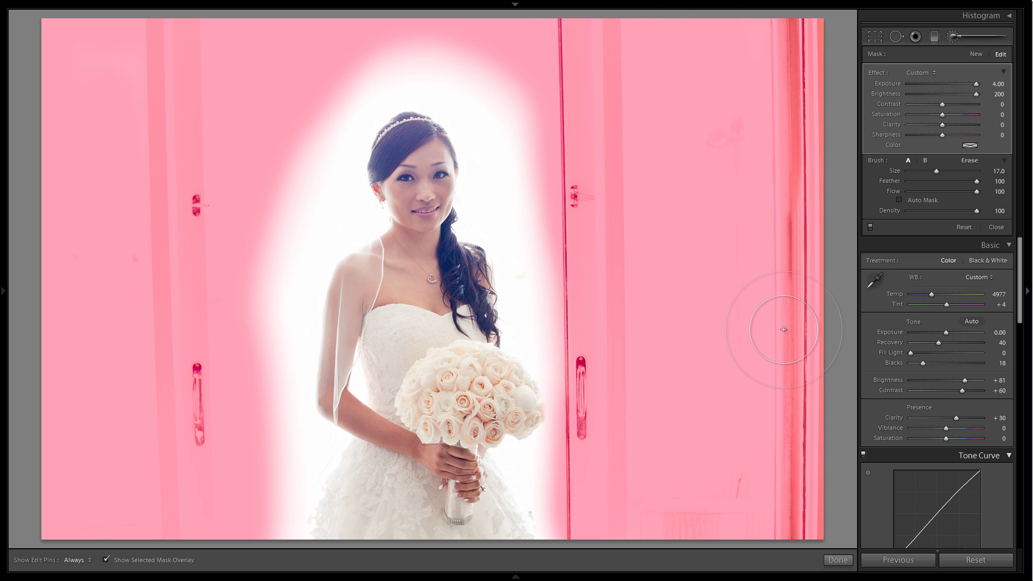
{"action": "key", "text": "h"}
{"action": "key", "text": "o"}
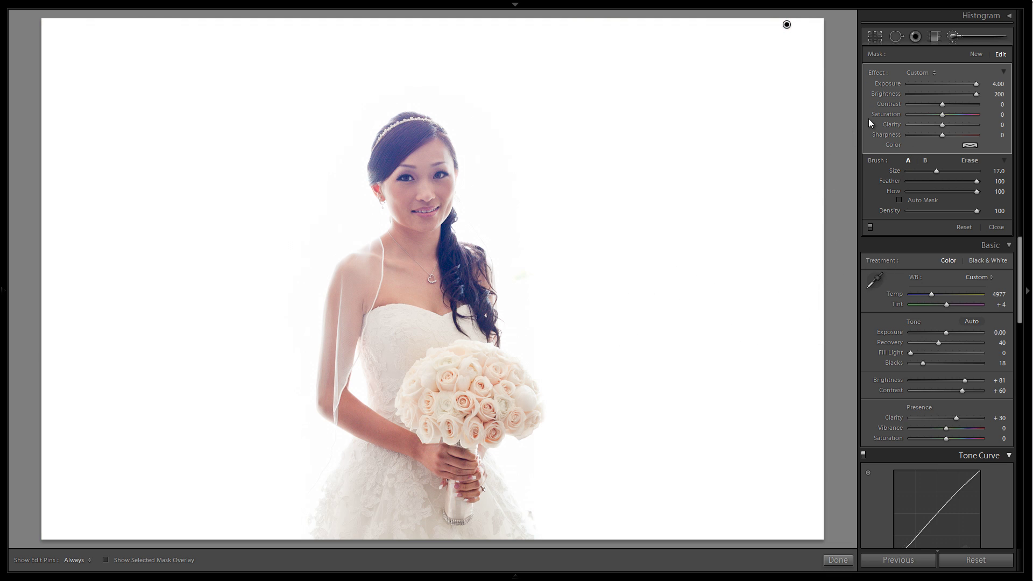
Finish the brush edit and compare the result against the unedited original.
{"action": "left_click", "coordinate": [954, 36]}
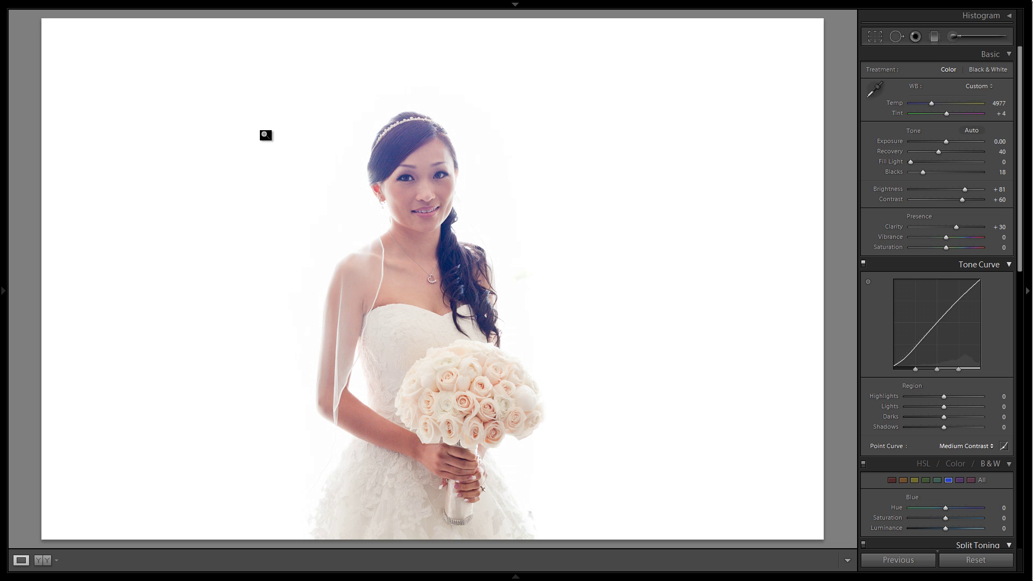
{"action": "key", "text": "backslash"}
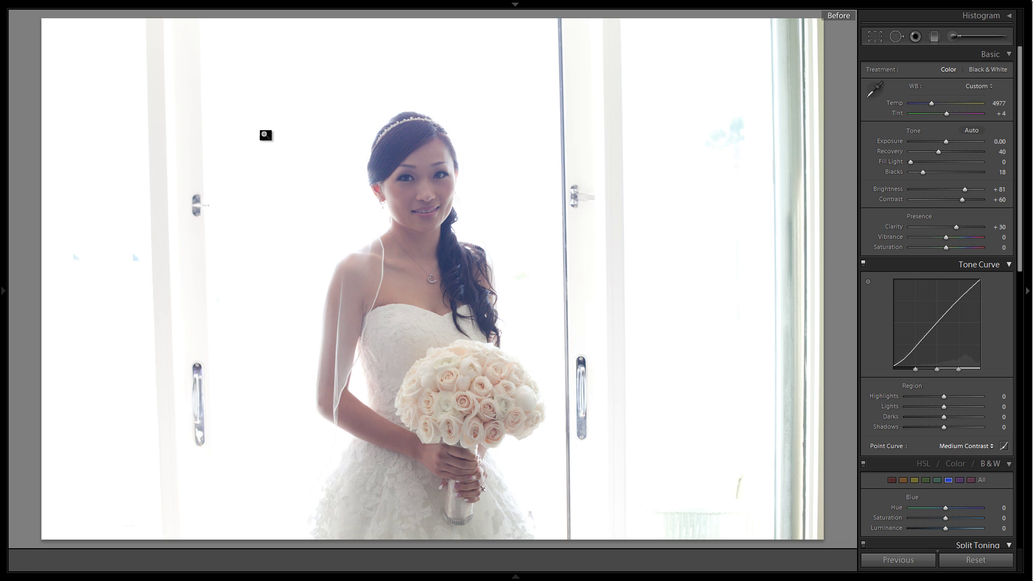
{"action": "key", "text": "backslash"}
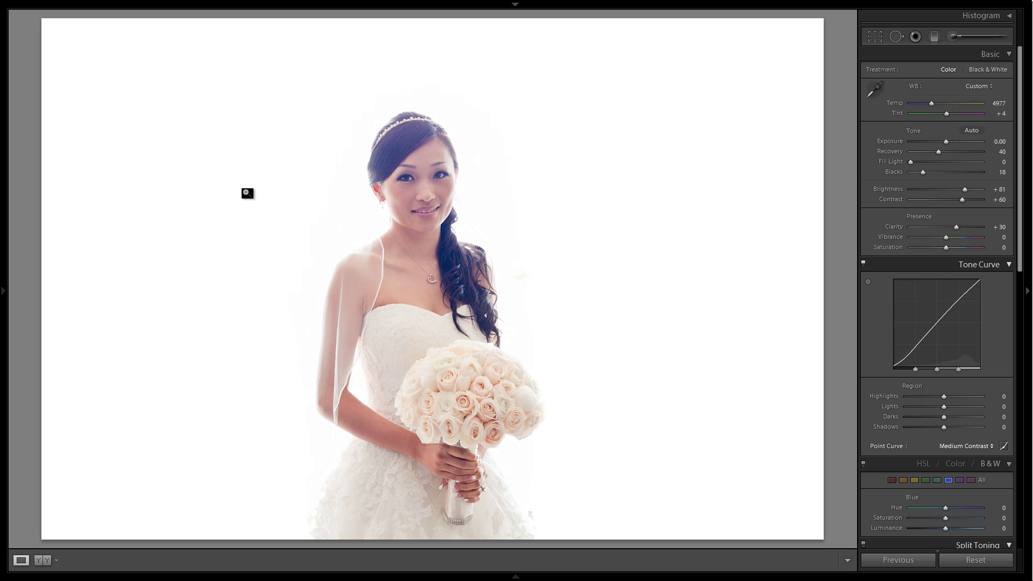
Show the Snapshots panel and add a snapshot called 'High Key Color'.
{"action": "left_click", "coordinate": [5, 253]}
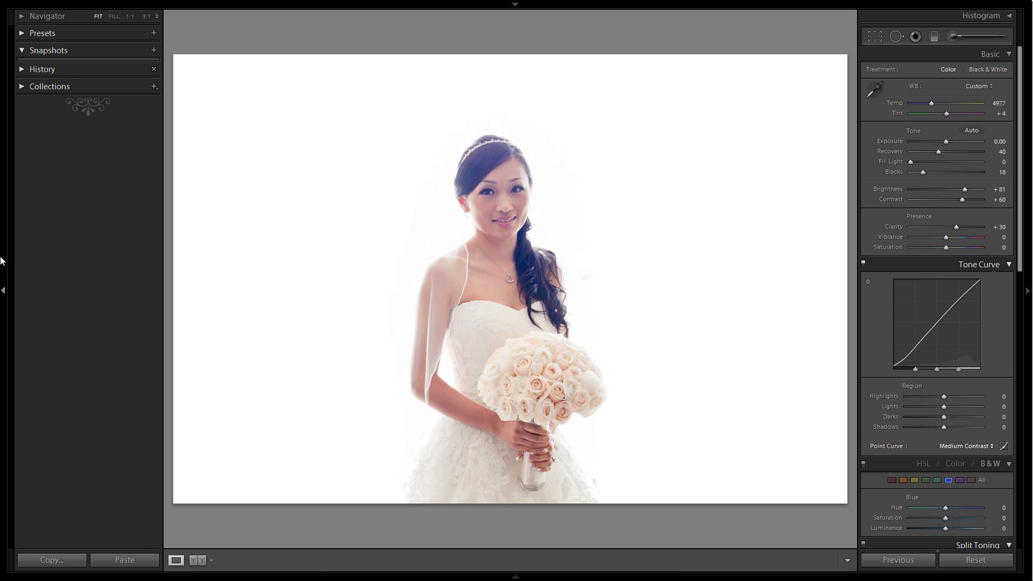
{"action": "left_click", "coordinate": [154, 50]}
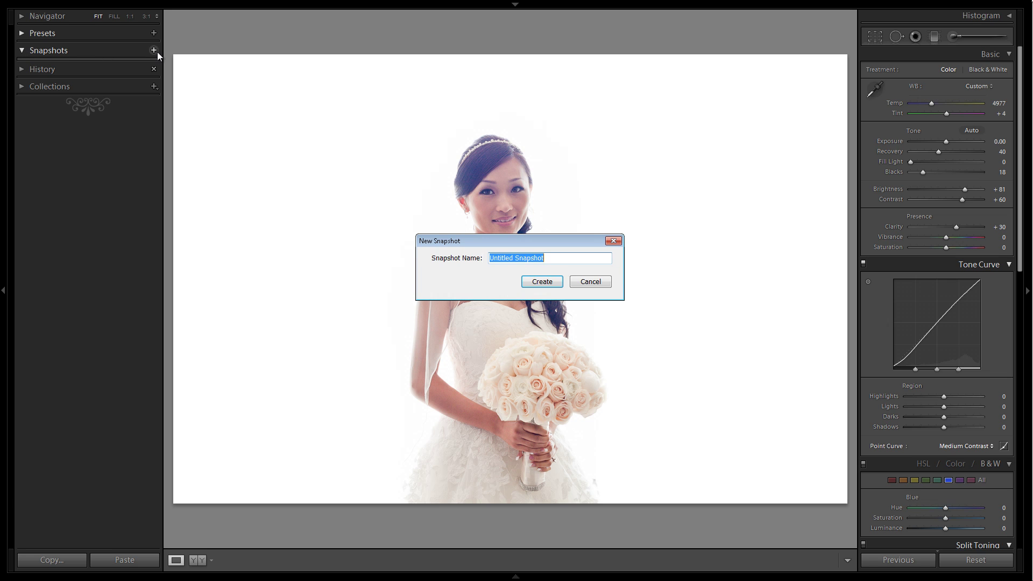
{"action": "type", "text": "High Key Color"}
{"action": "key", "text": "Return"}
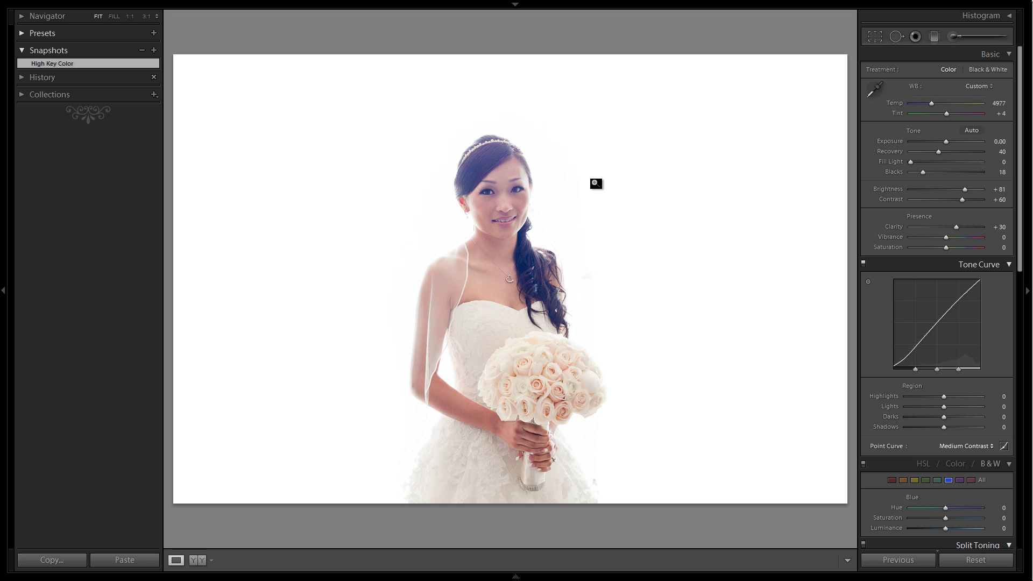
Turn the bride photo black and white, then set Brightness +86, Blacks 25 and Contrast +80.
{"action": "key", "text": "v"}
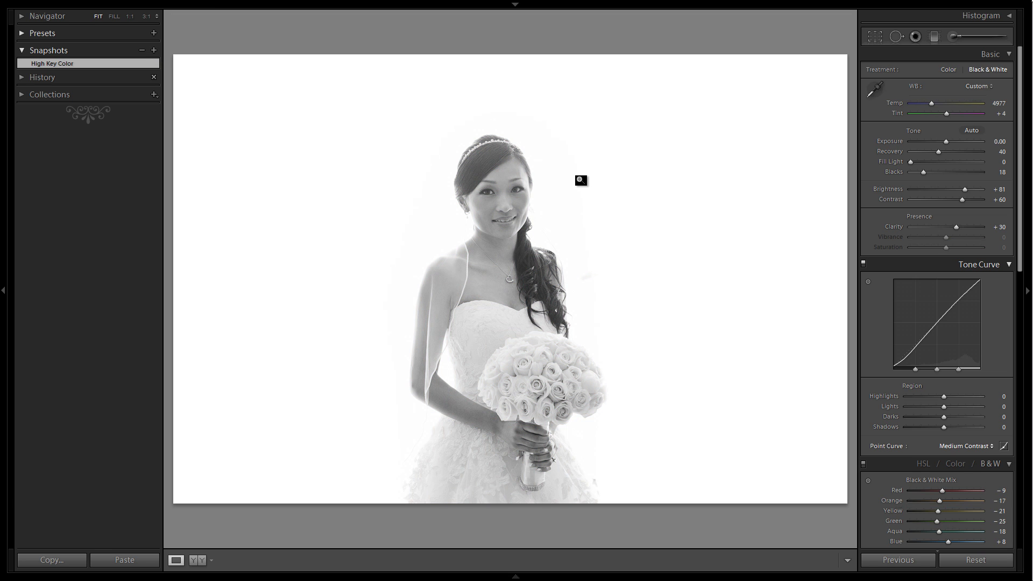
{"action": "left_click_drag", "start_coordinate": [965, 189], "coordinate": [966, 190]}
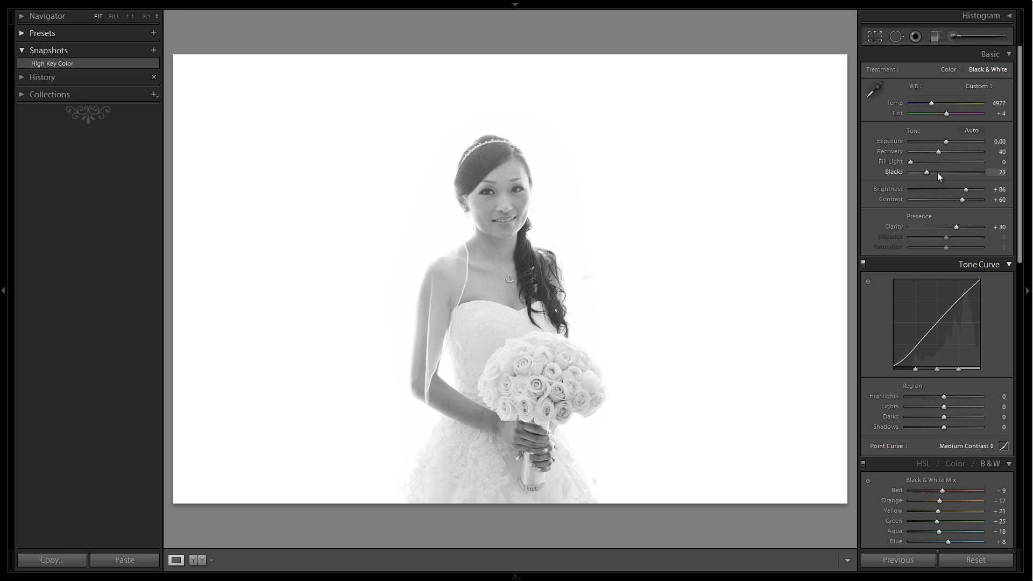
{"action": "key", "text": "Up"}
{"action": "key", "text": "Up"}
{"action": "key", "text": "Up"}
{"action": "key", "text": "Up"}
{"action": "key", "text": "Up"}
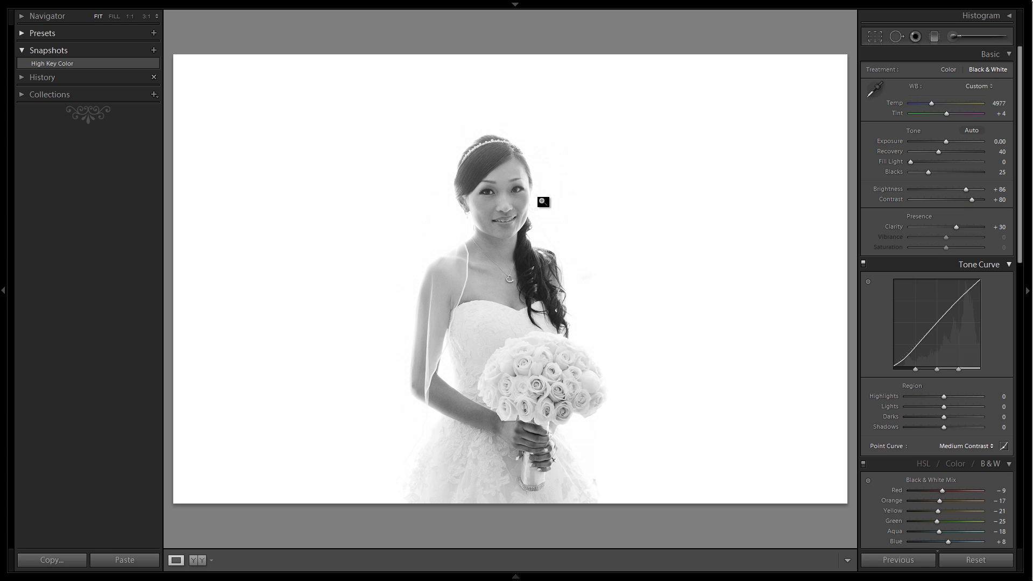
Save a 'High Key Black and White' snapshot, reapply High Key Color, and view the unedited original.
{"action": "left_click", "coordinate": [154, 50]}
{"action": "type", "text": "Hi"}
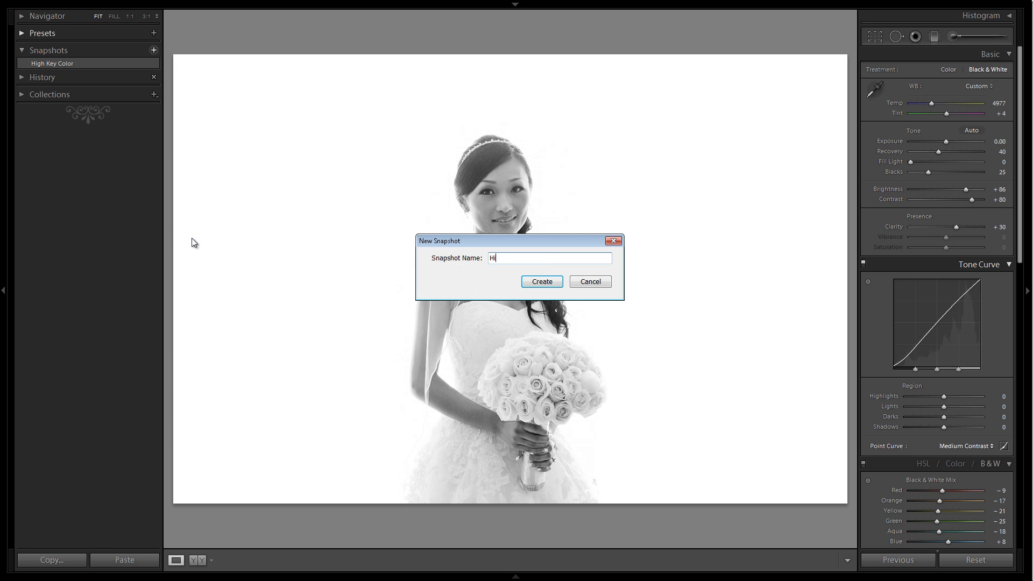
{"action": "type", "text": "gh Key Black and White"}
{"action": "key", "text": "Return"}
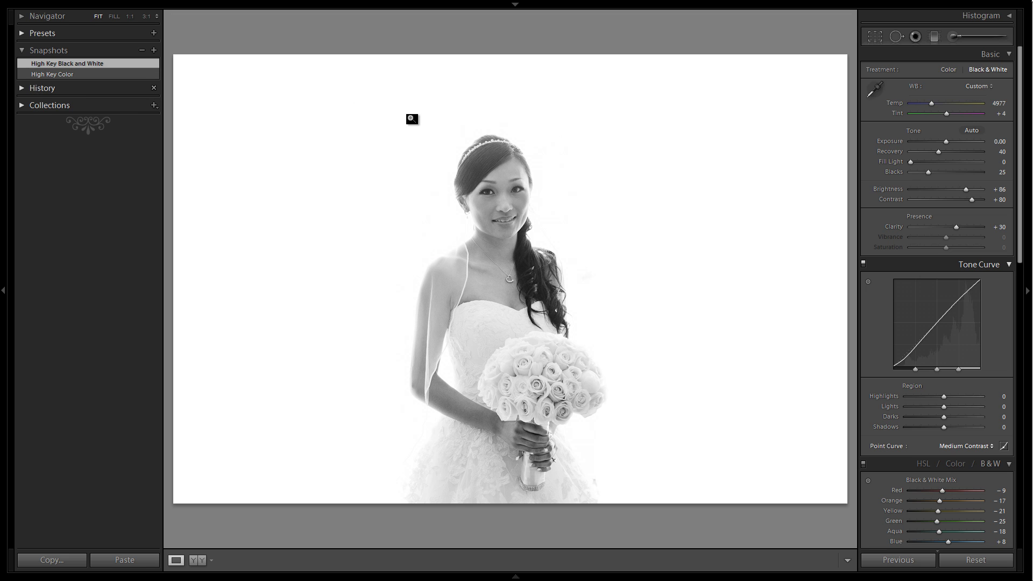
{"action": "left_click", "coordinate": [110, 76]}
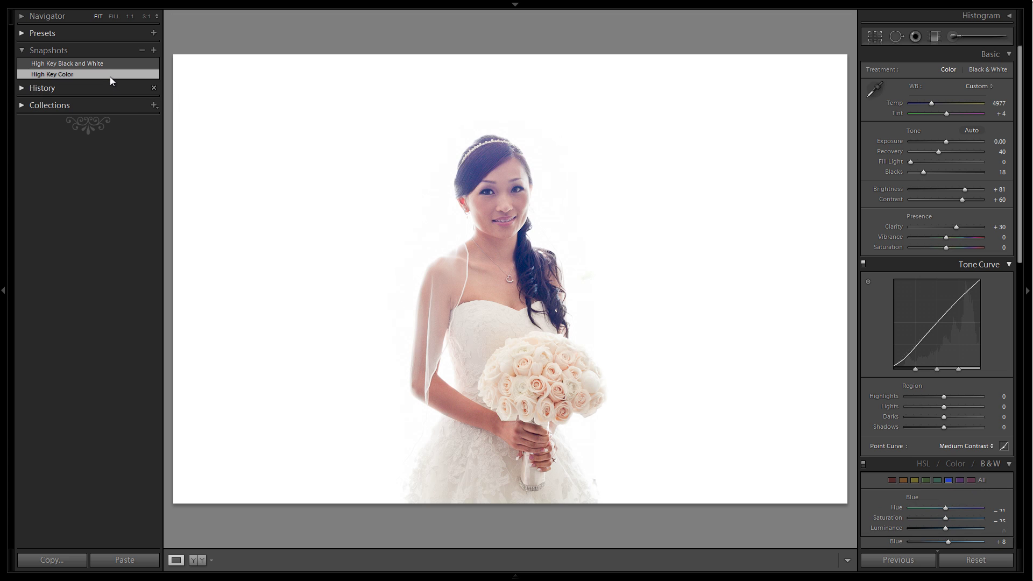
{"action": "key", "text": "backslash"}
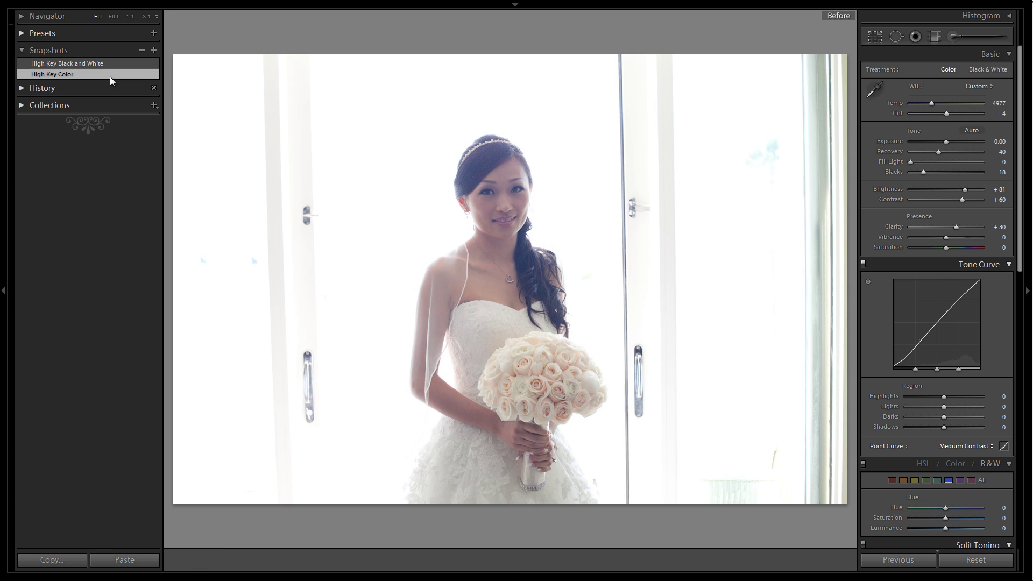